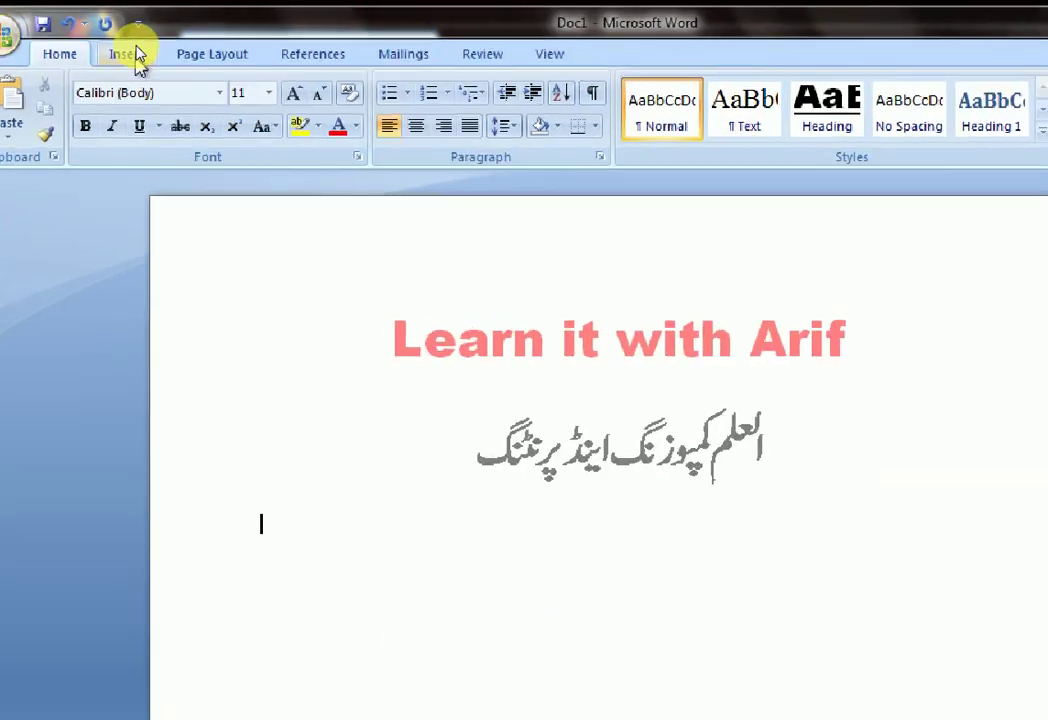
# Switch the ribbon to the Insert tools, next to the pink title and Urdu line.
pyautogui.click(139, 48)
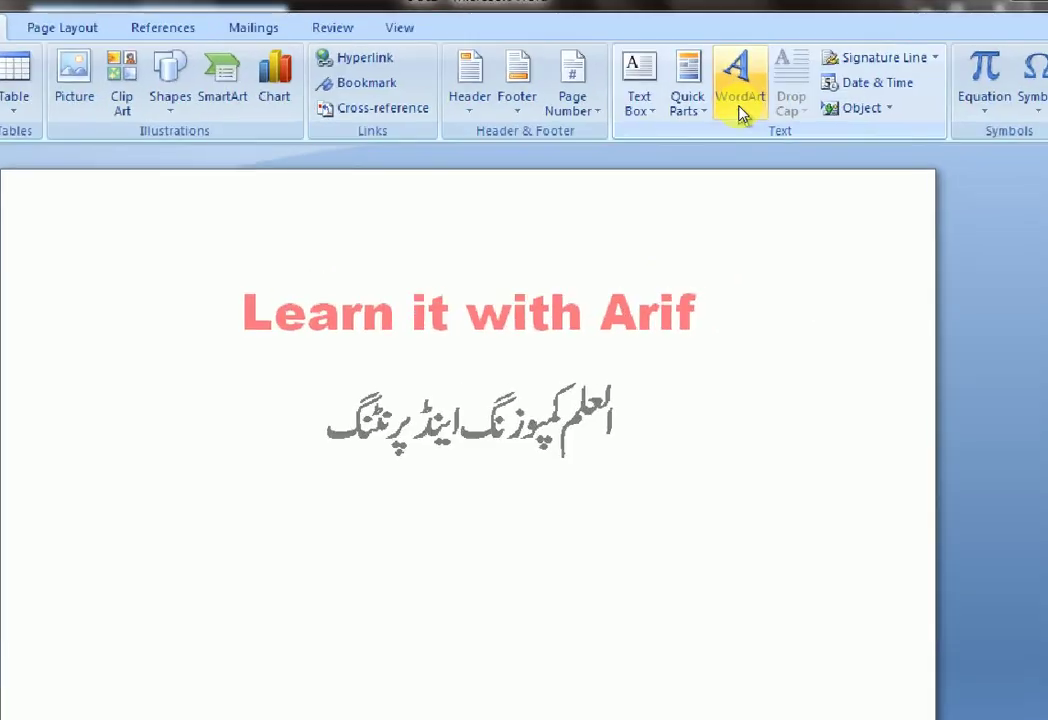
# Start a new WordArt using the second, slanted style from the WordArt gallery.
pyautogui.click(742, 113)
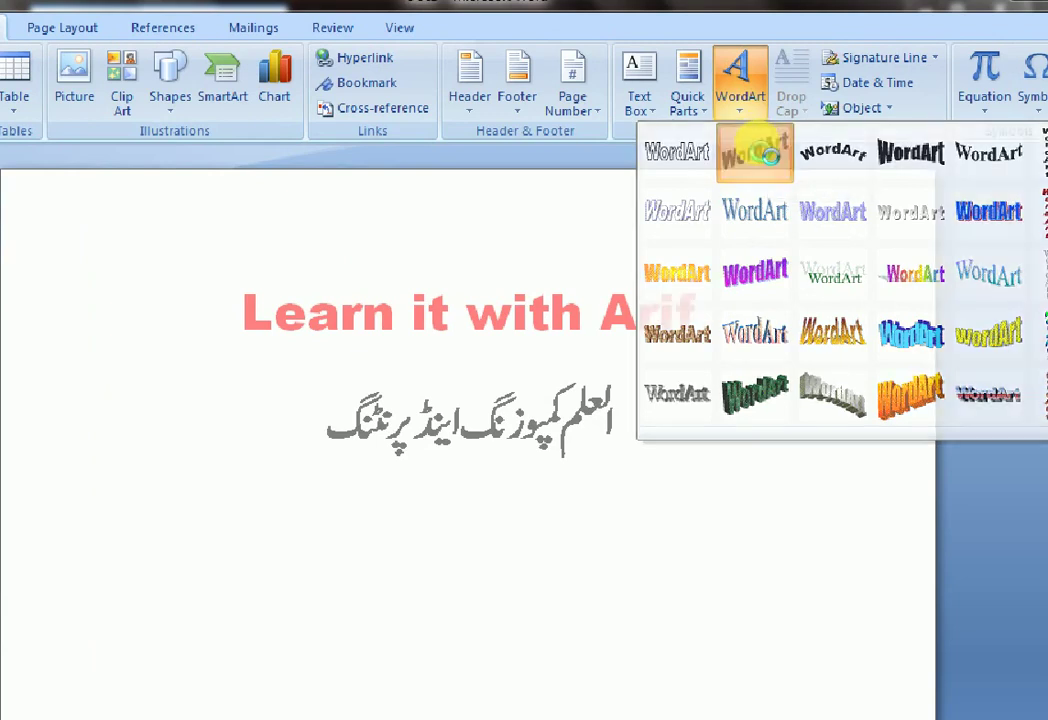
pyautogui.click(762, 157)
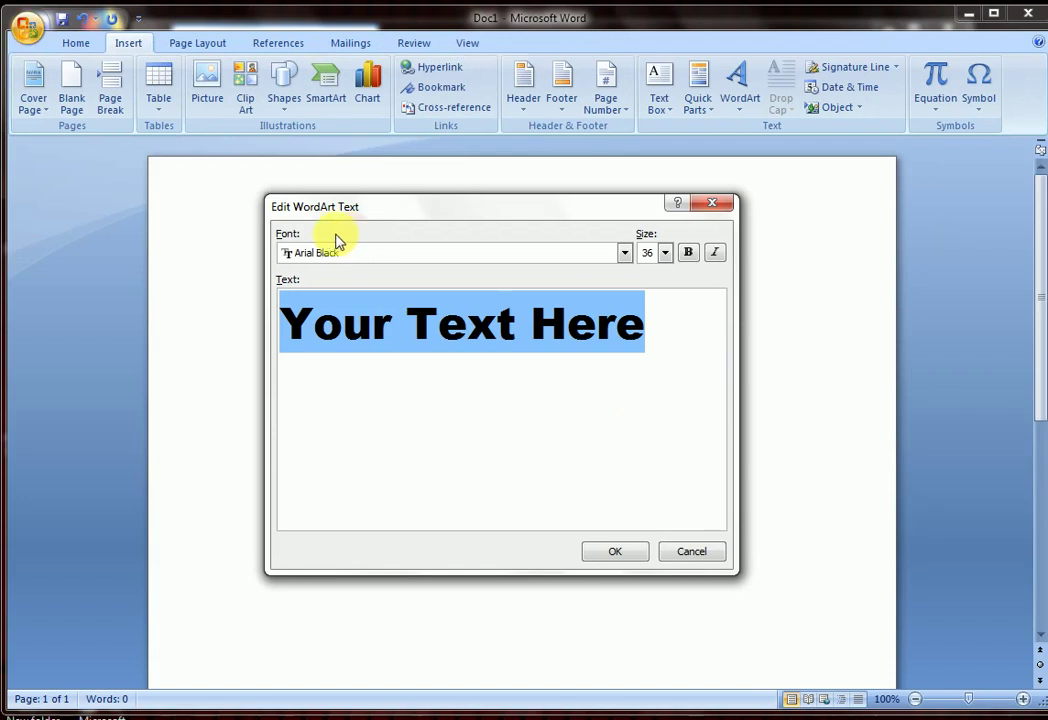
# Replace the placeholder with 'Learn it with Arif' in bold Arial Black 36 and place it.
pyautogui.click(350, 256)
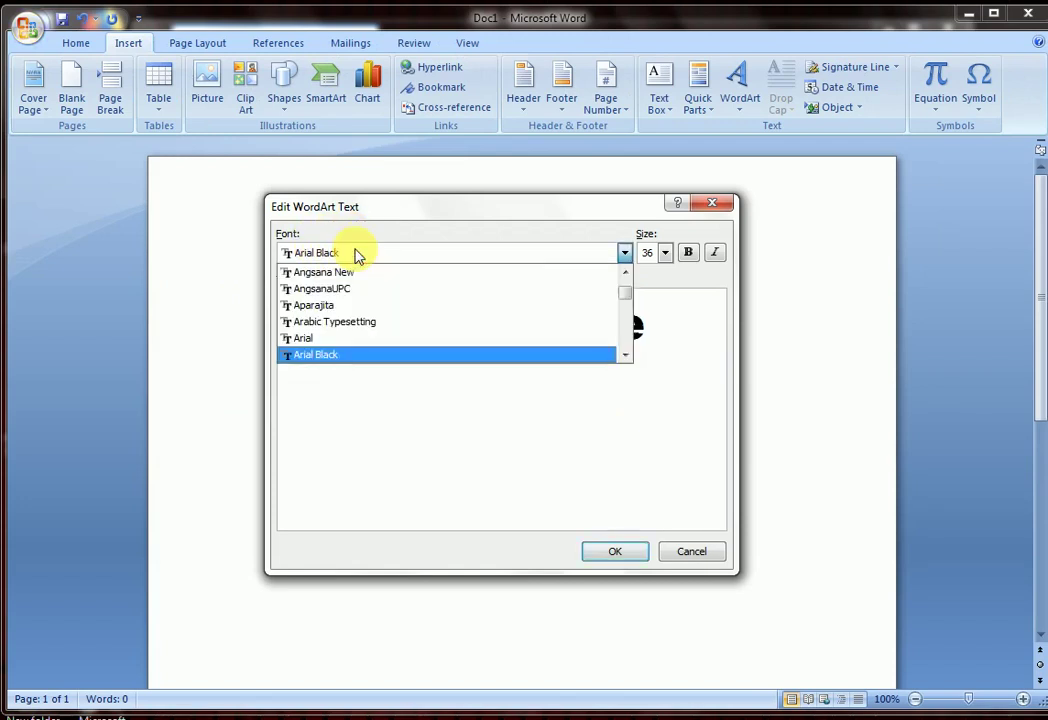
pyautogui.click(356, 256)
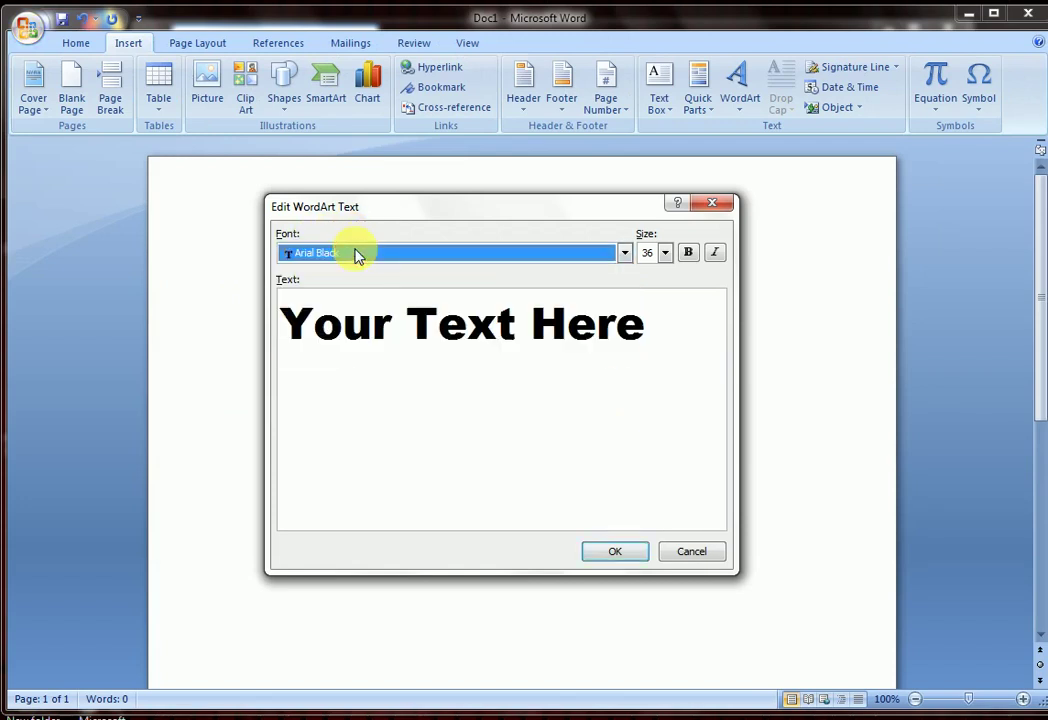
pyautogui.click(665, 253)
pyautogui.click(665, 254)
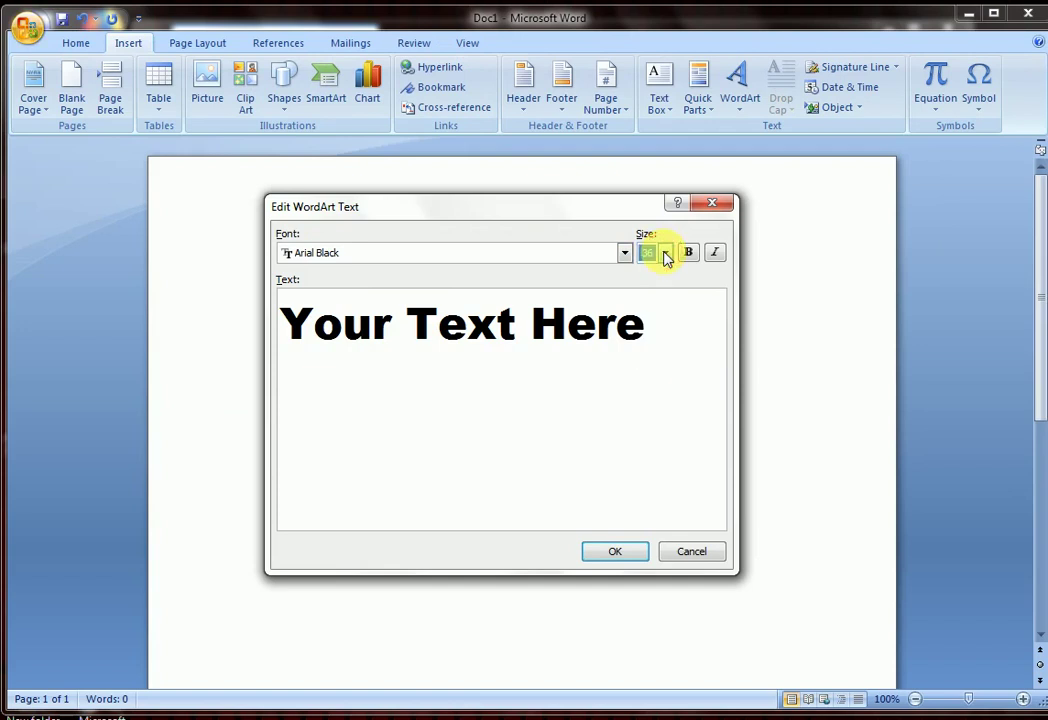
pyautogui.click(665, 256)
pyautogui.click(663, 252)
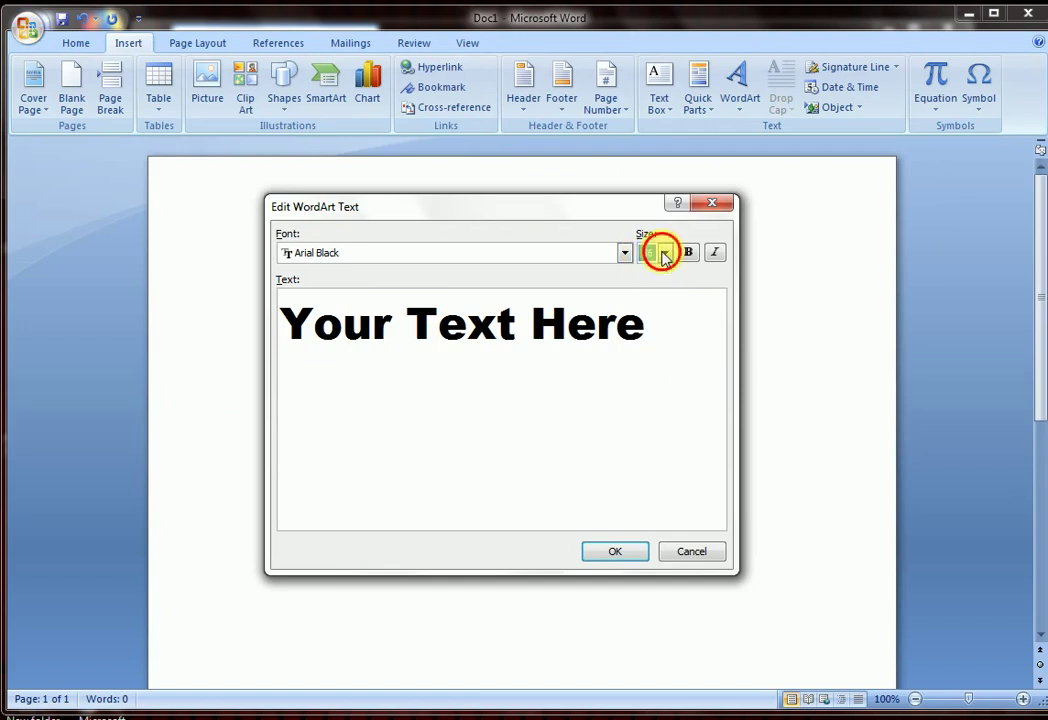
pyautogui.click(688, 254)
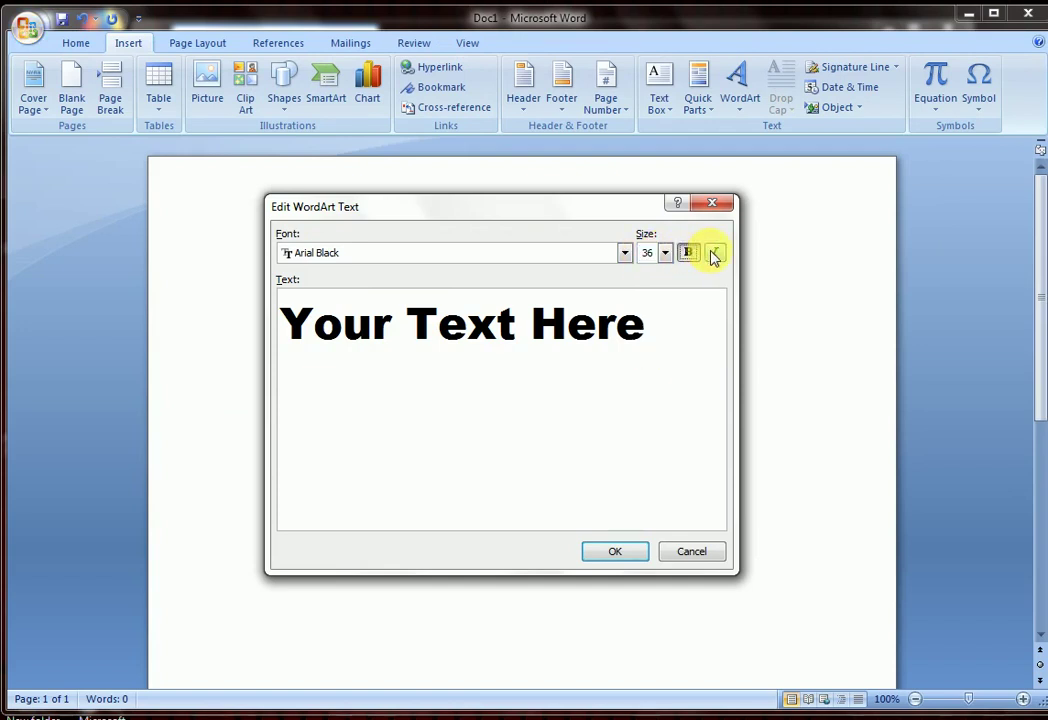
pyautogui.moveTo(660, 328); pyautogui.dragTo(345, 352)
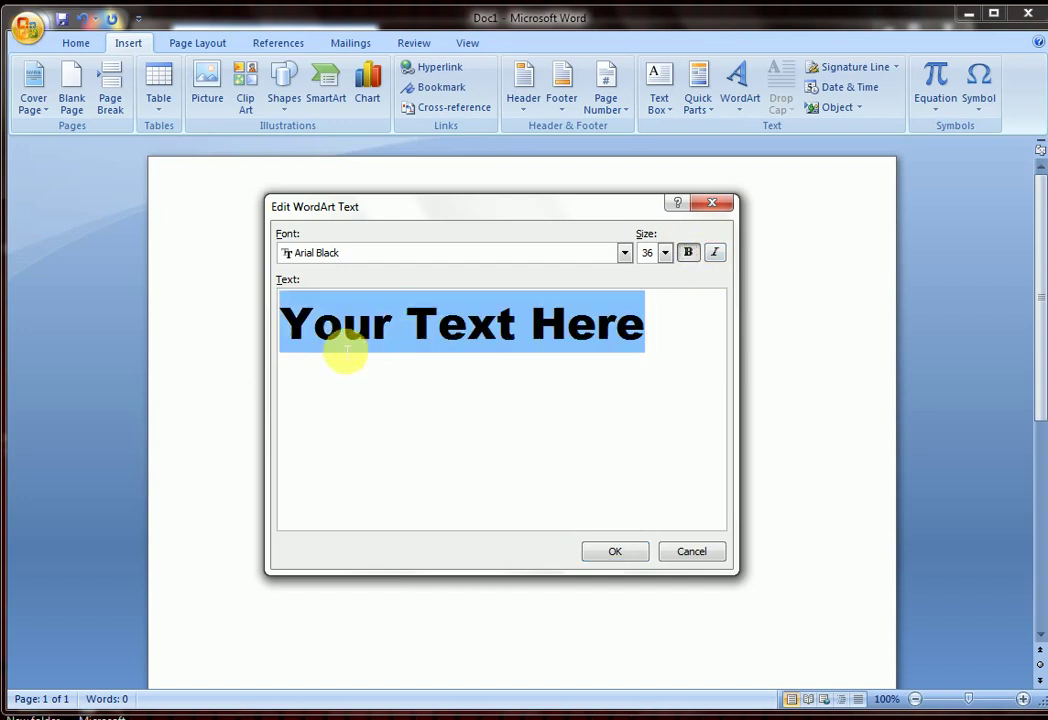
pyautogui.write('L')
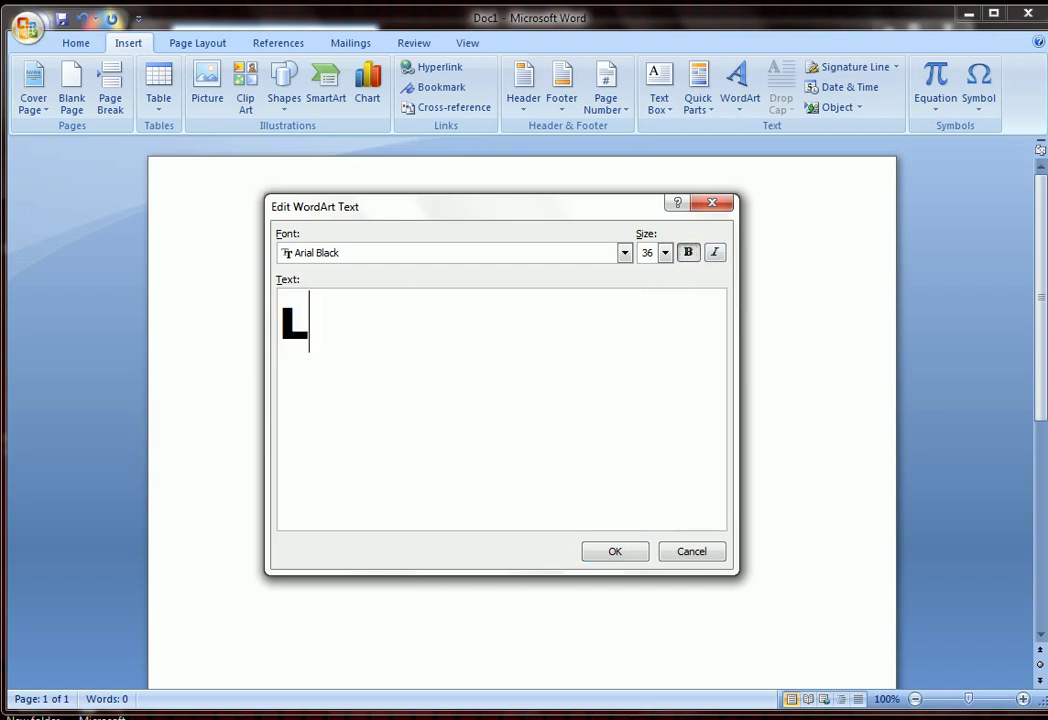
pyautogui.write('earn it with Arif')
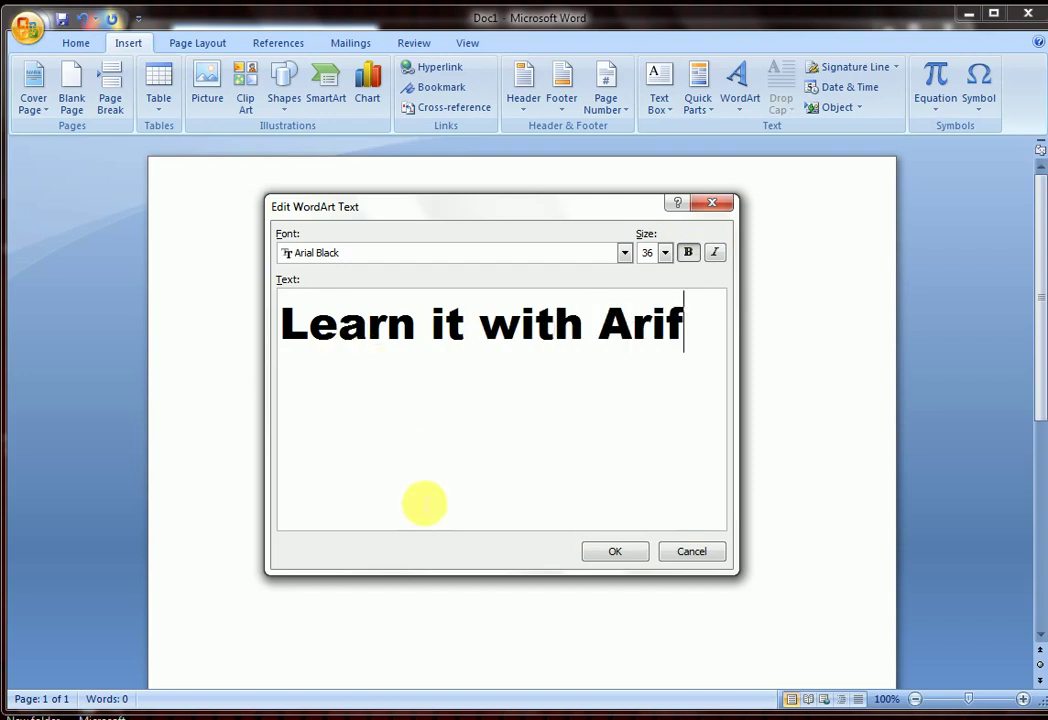
pyautogui.click(592, 554)
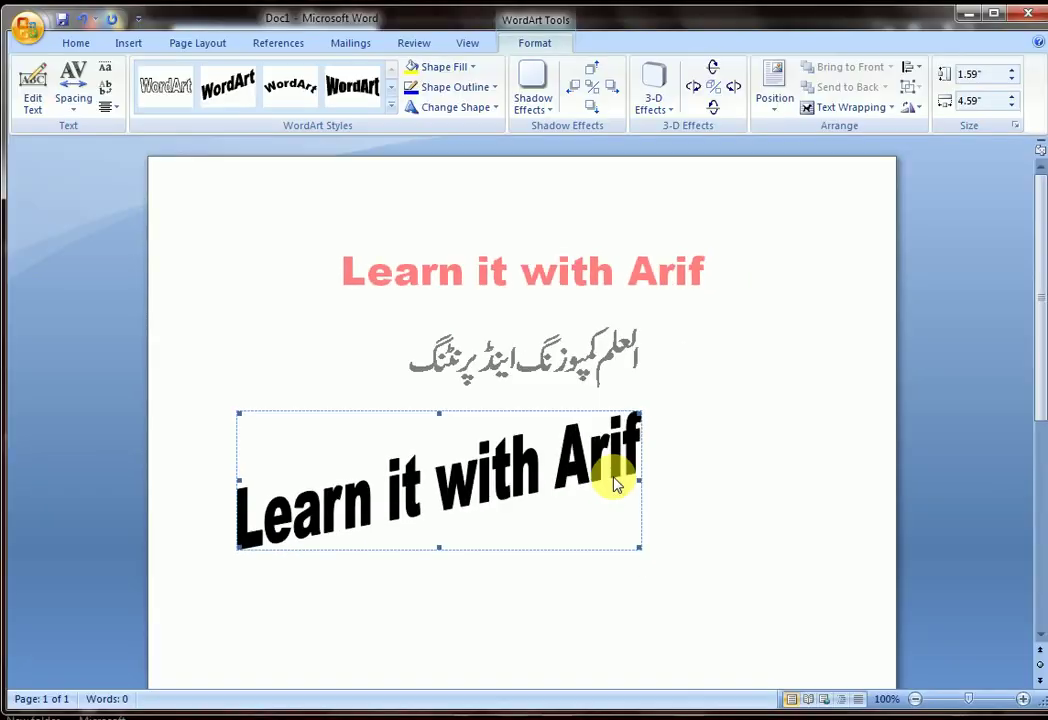
pyautogui.click(510, 602)
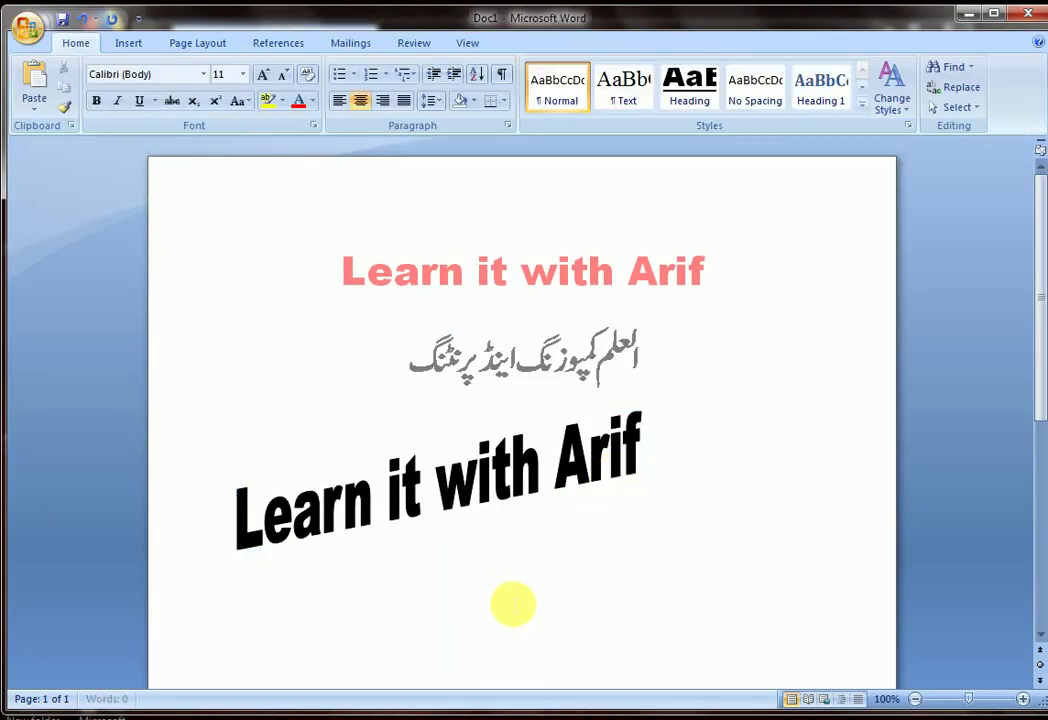
pyautogui.click(505, 493)
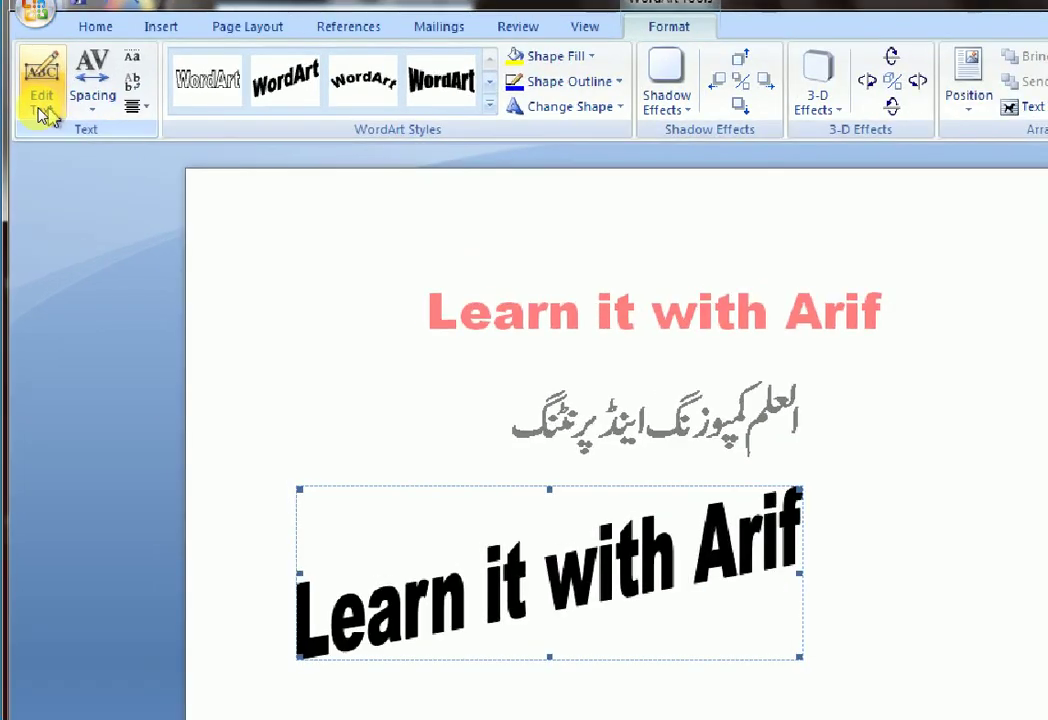
# Pack the WordArt letters Very Tight, then loosen the character spacing to Tight.
pyautogui.click(35, 114)
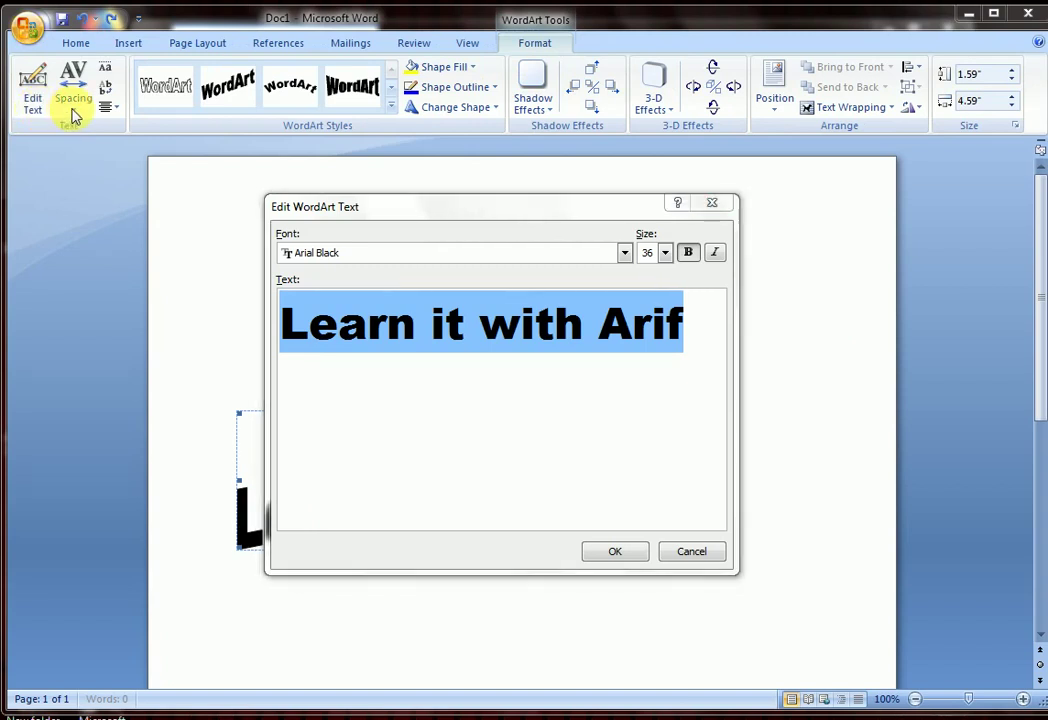
pyautogui.click(692, 553)
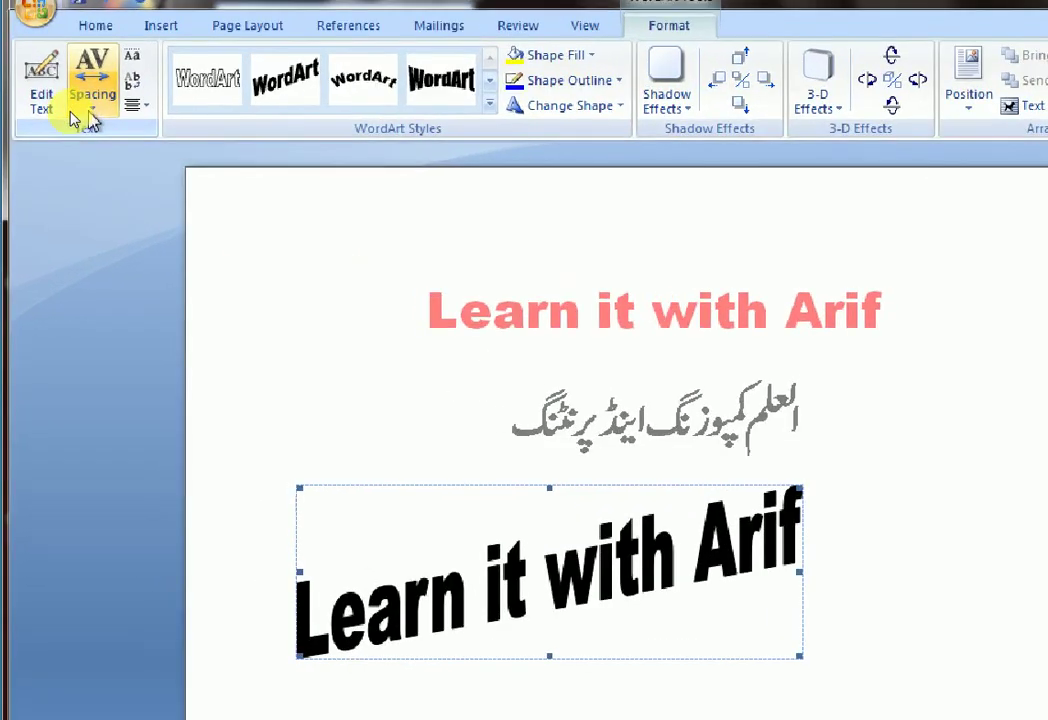
pyautogui.click(90, 110)
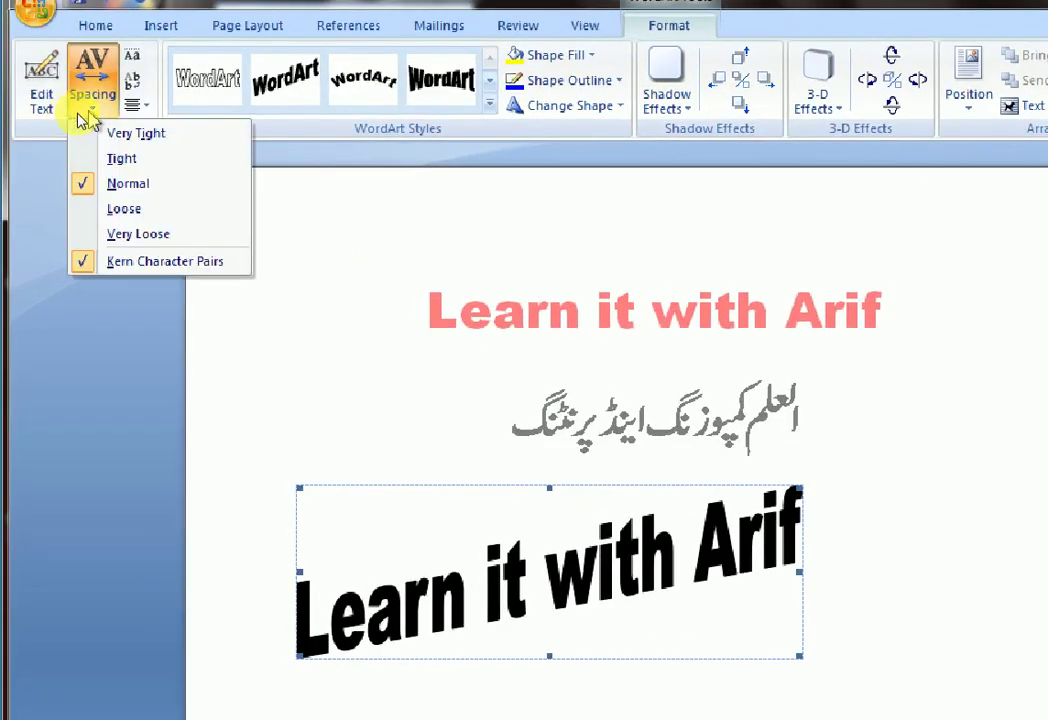
pyautogui.click(117, 138)
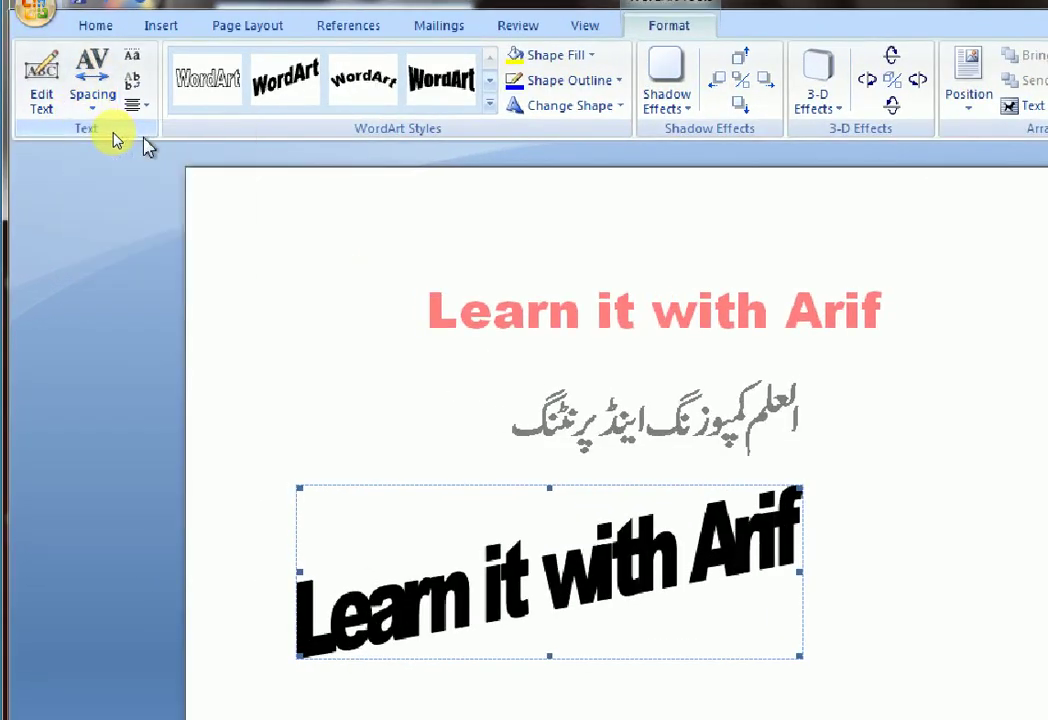
pyautogui.click(41, 92)
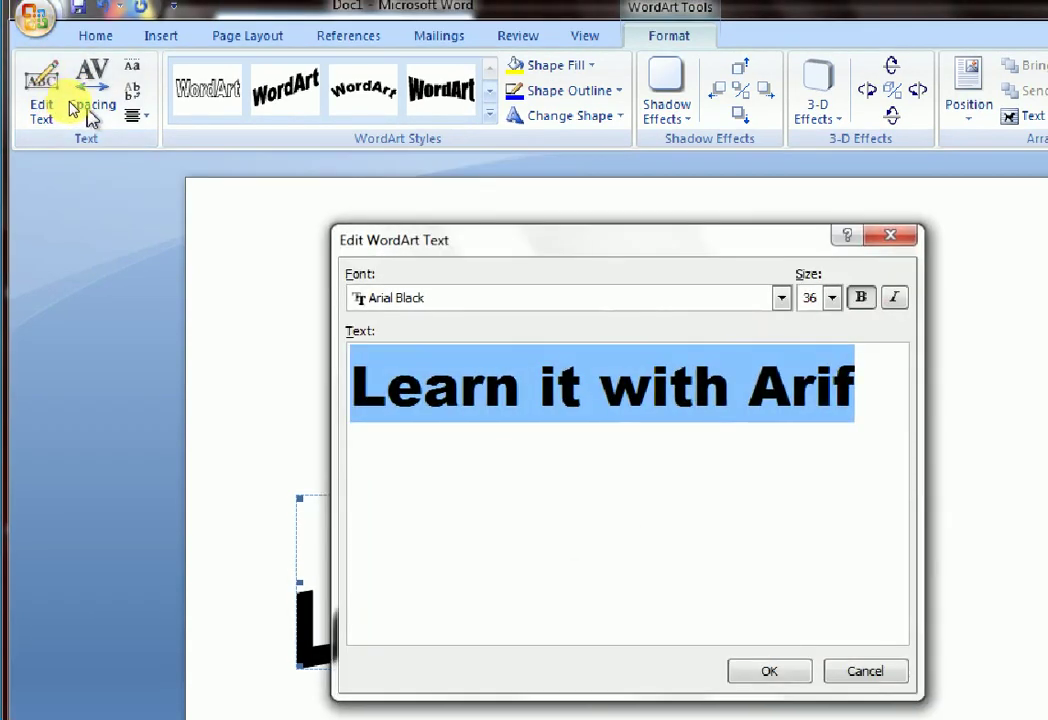
pyautogui.press('Return')
pyautogui.click(90, 110)
pyautogui.click(99, 162)
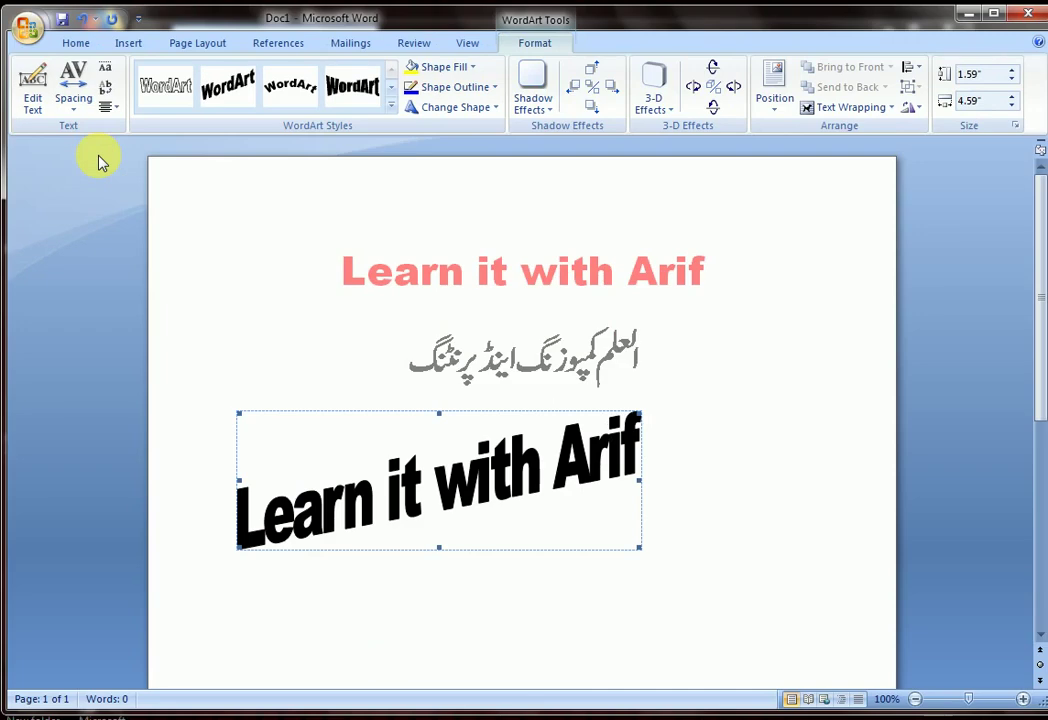
pyautogui.click(76, 104)
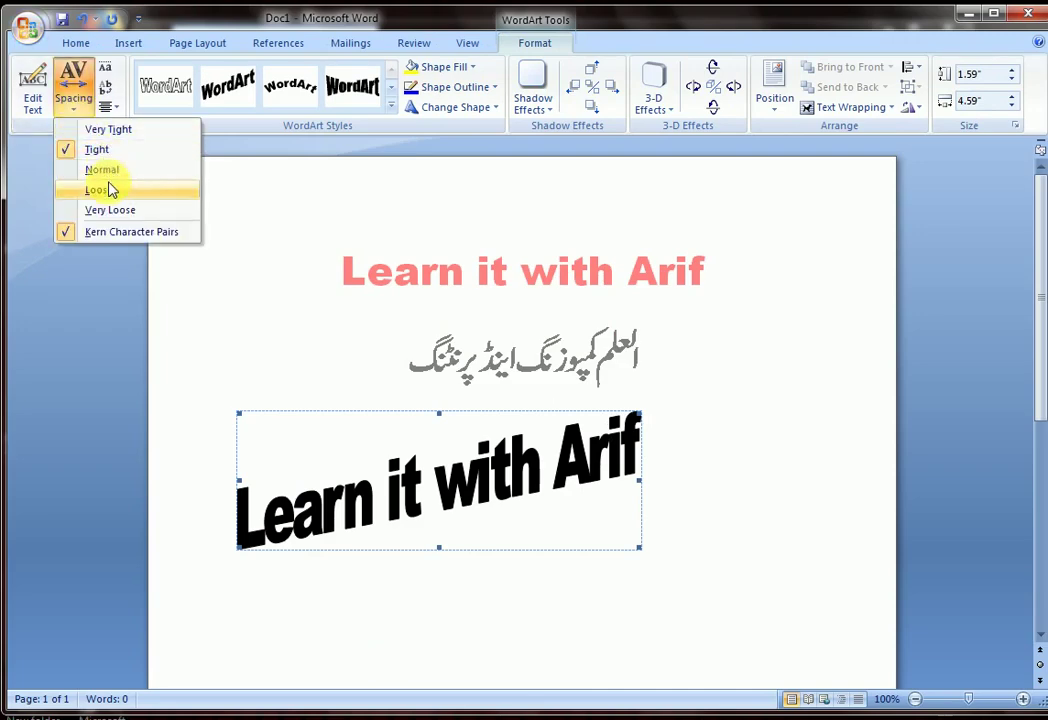
pyautogui.click(110, 190)
pyautogui.click(72, 104)
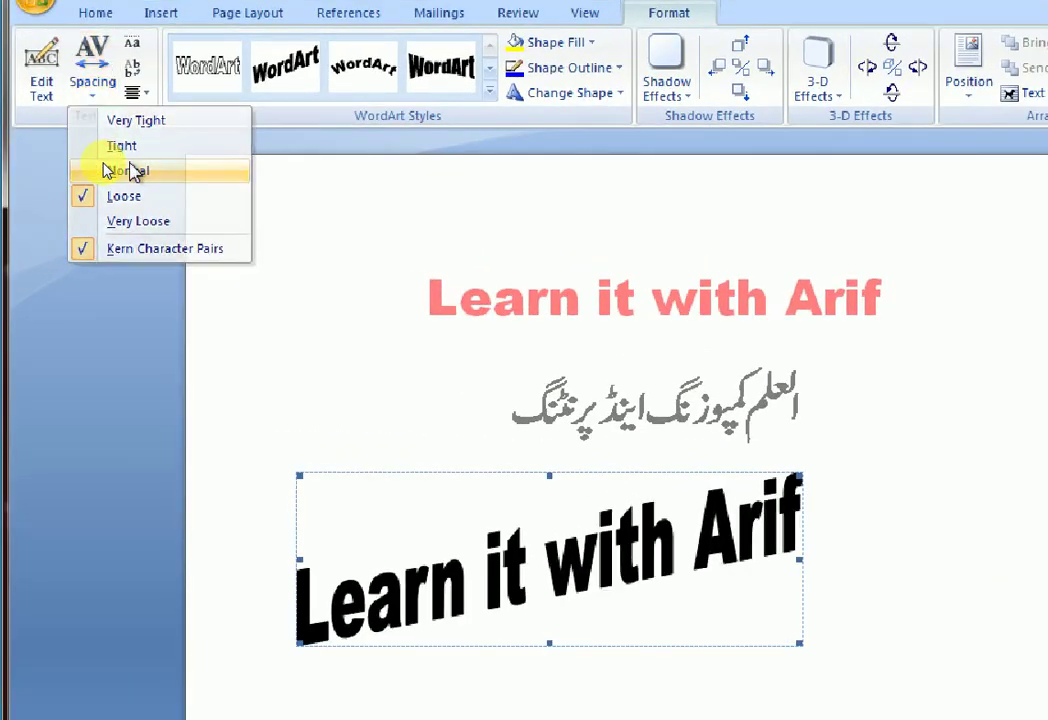
pyautogui.click(105, 170)
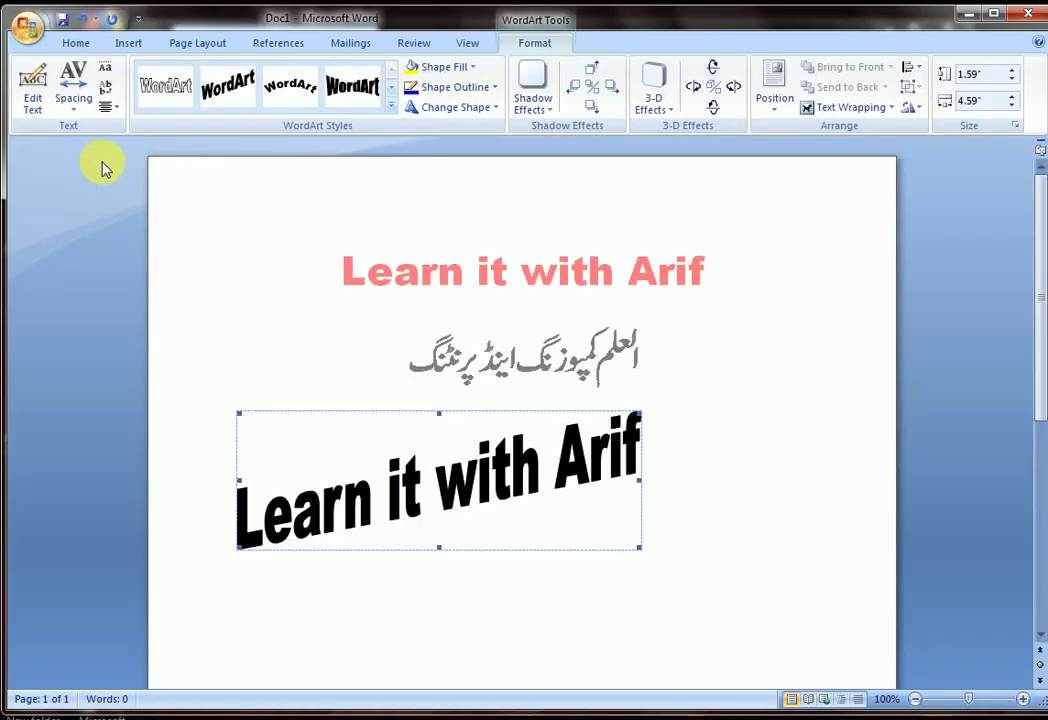
pyautogui.click(132, 92)
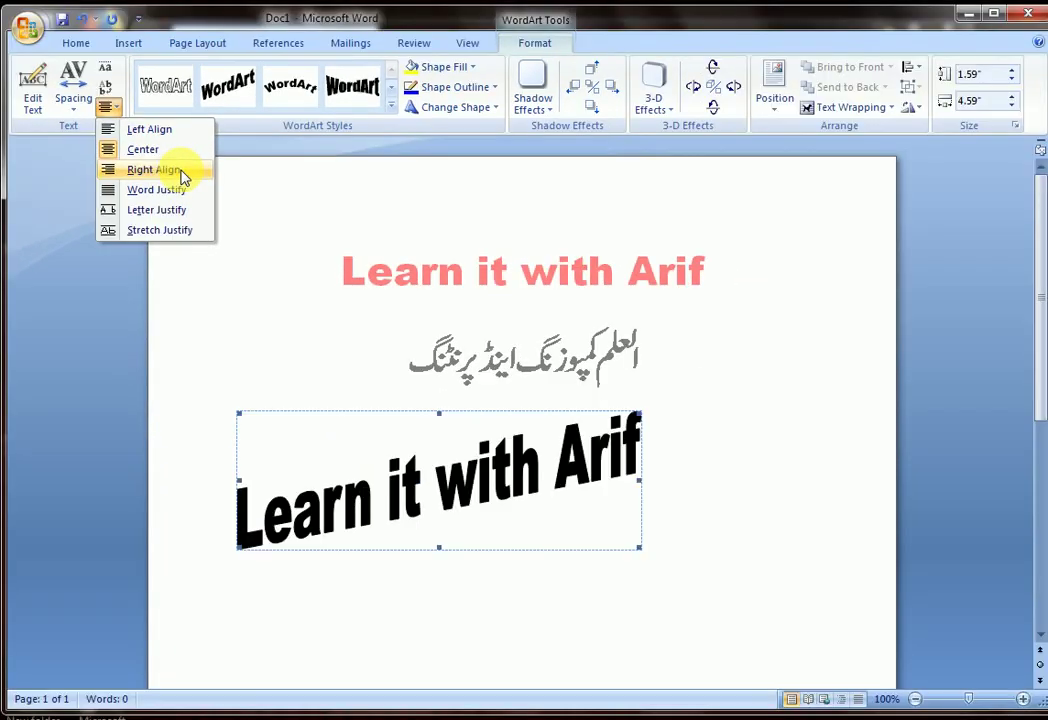
pyautogui.click(105, 72)
pyautogui.click(105, 75)
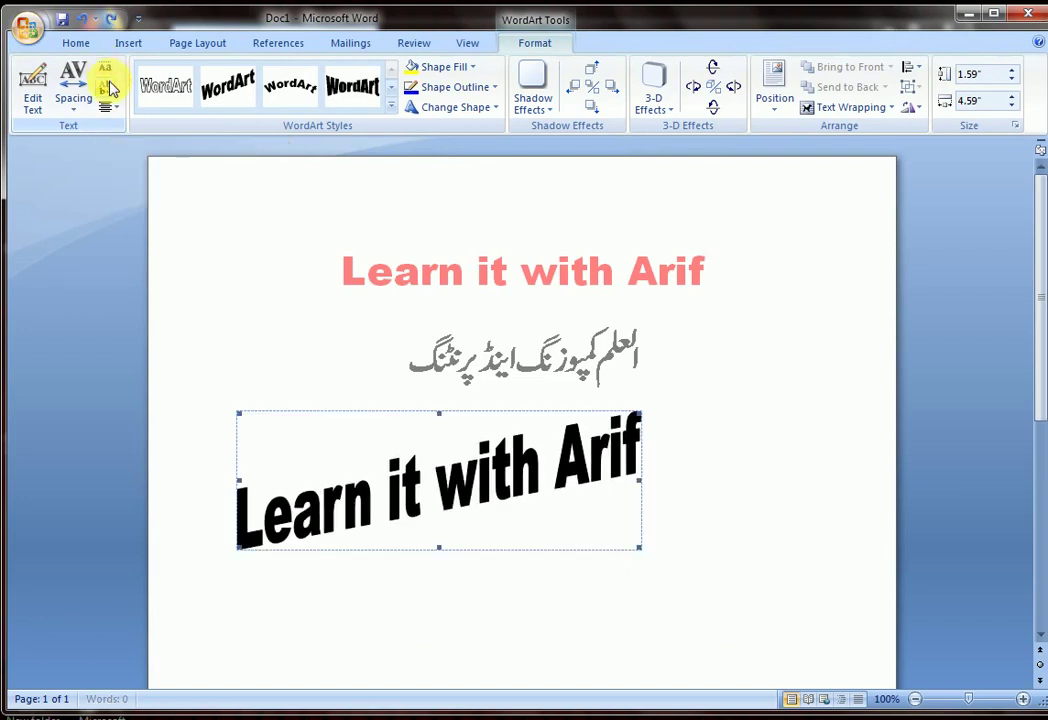
pyautogui.click(107, 88)
pyautogui.click(108, 88)
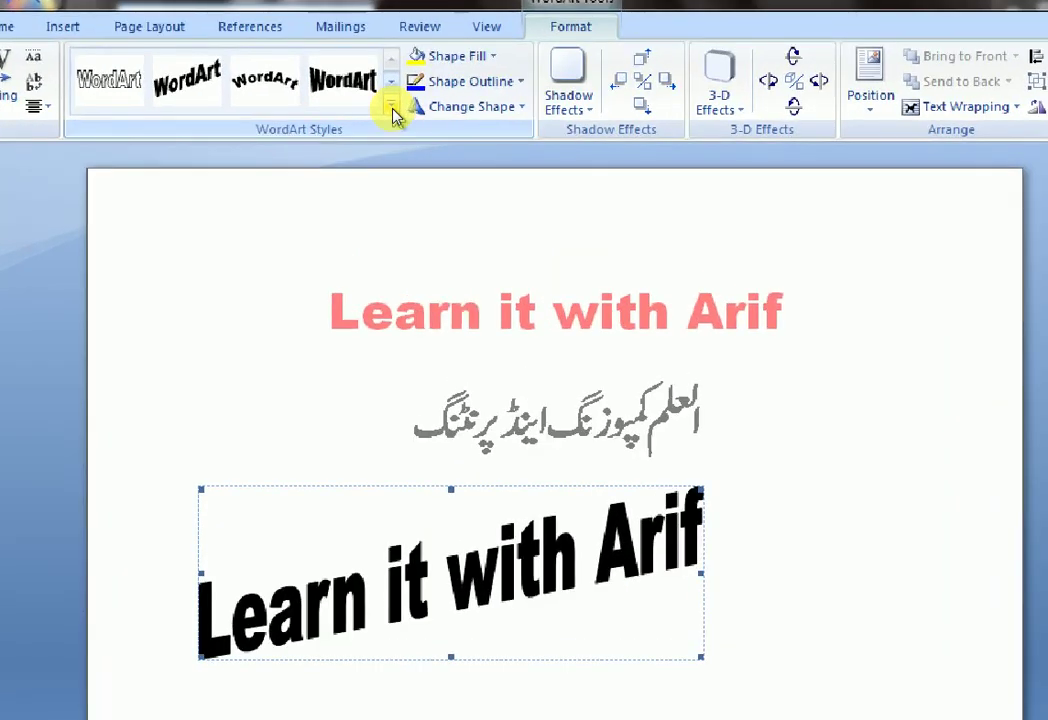
# Apply the light-blue WordArt style with dark-blue 3-D shading to 'Learn it with Arif'.
pyautogui.click(392, 110)
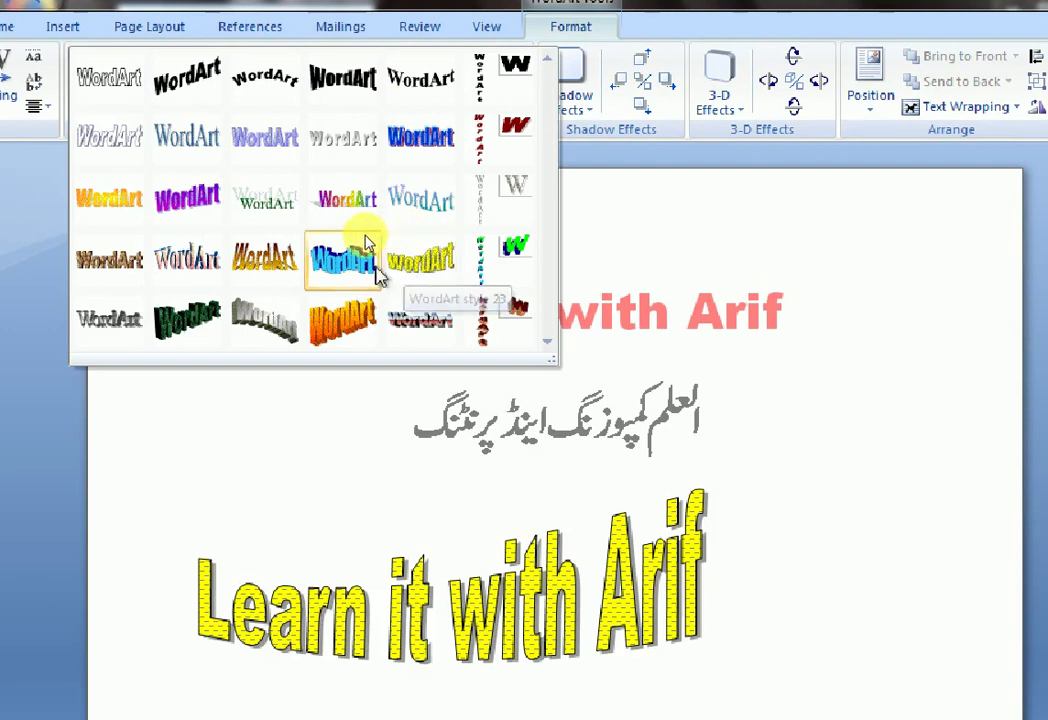
pyautogui.click(340, 275)
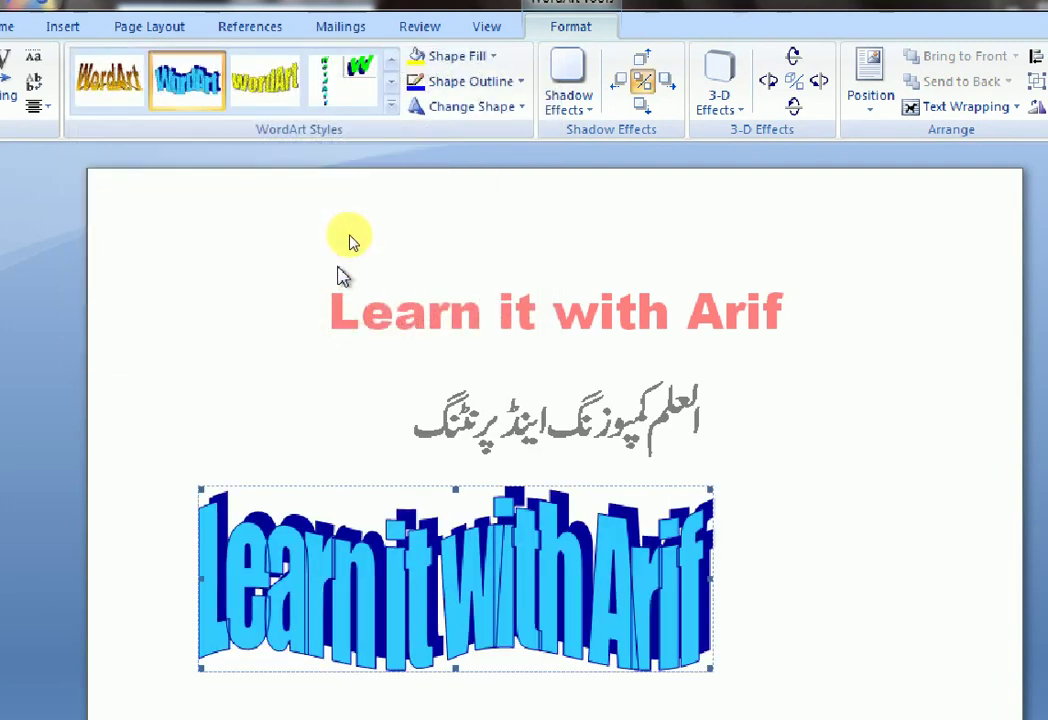
pyautogui.click(495, 108)
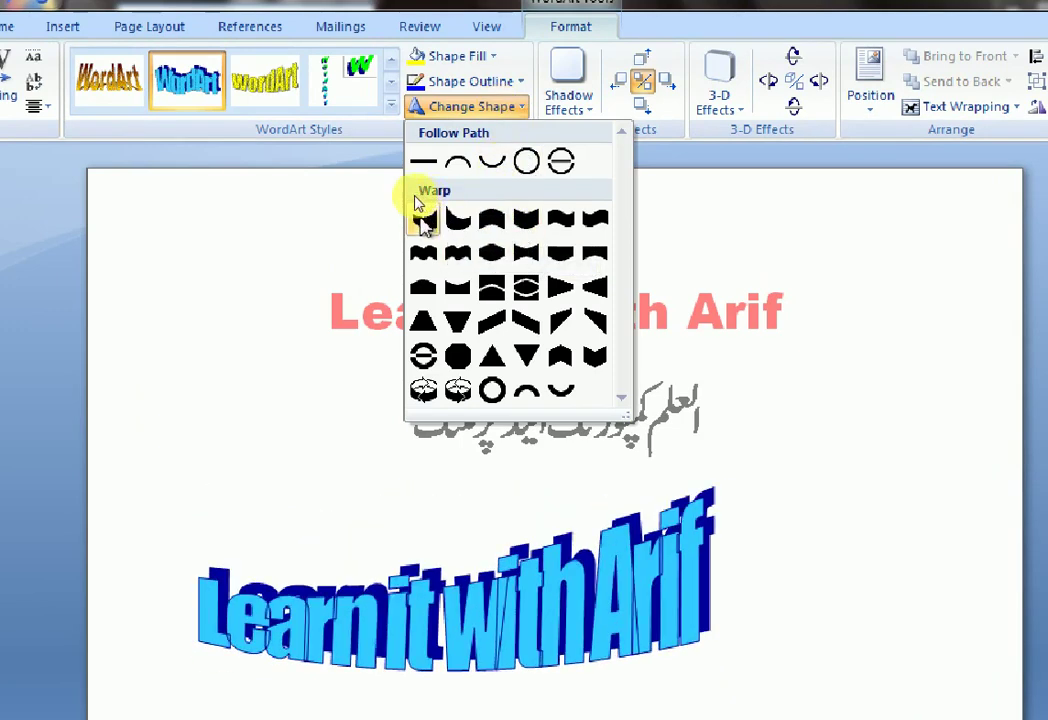
# Warp the blue WordArt into a Curve Up shape.
pyautogui.click(418, 206)
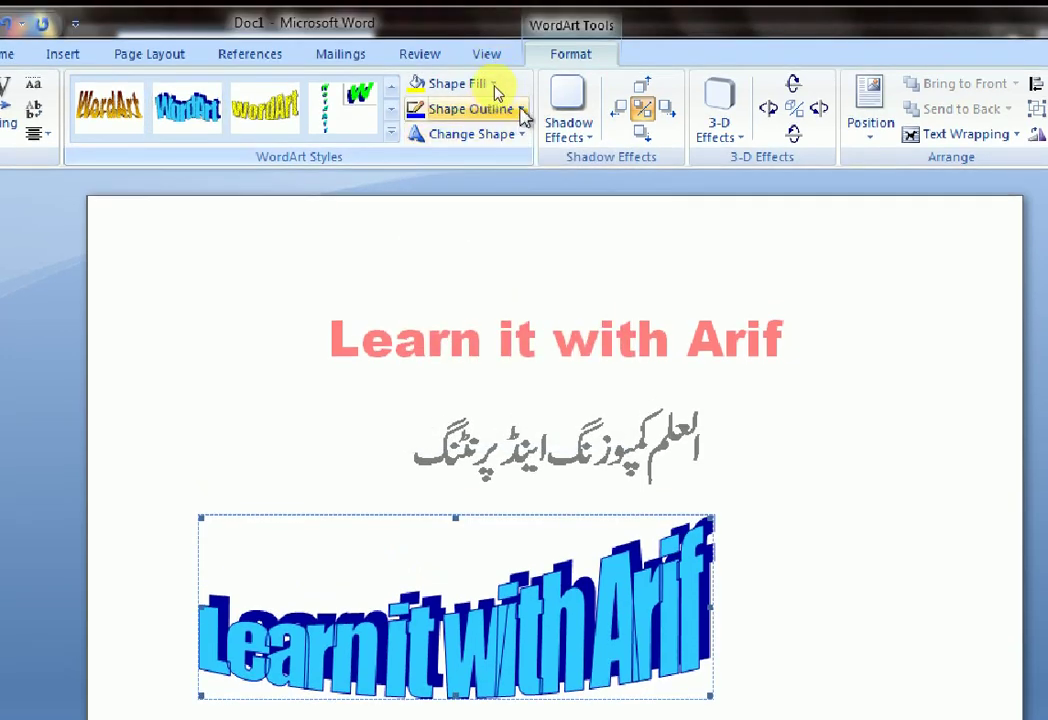
pyautogui.click(521, 110)
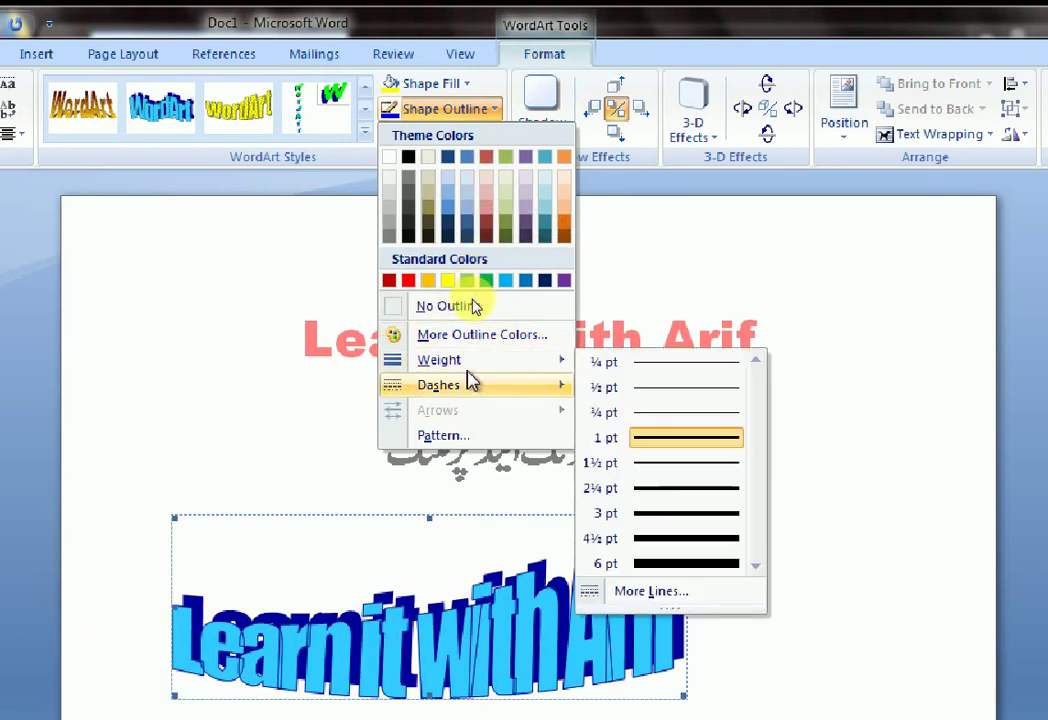
pyautogui.moveTo(466, 380)
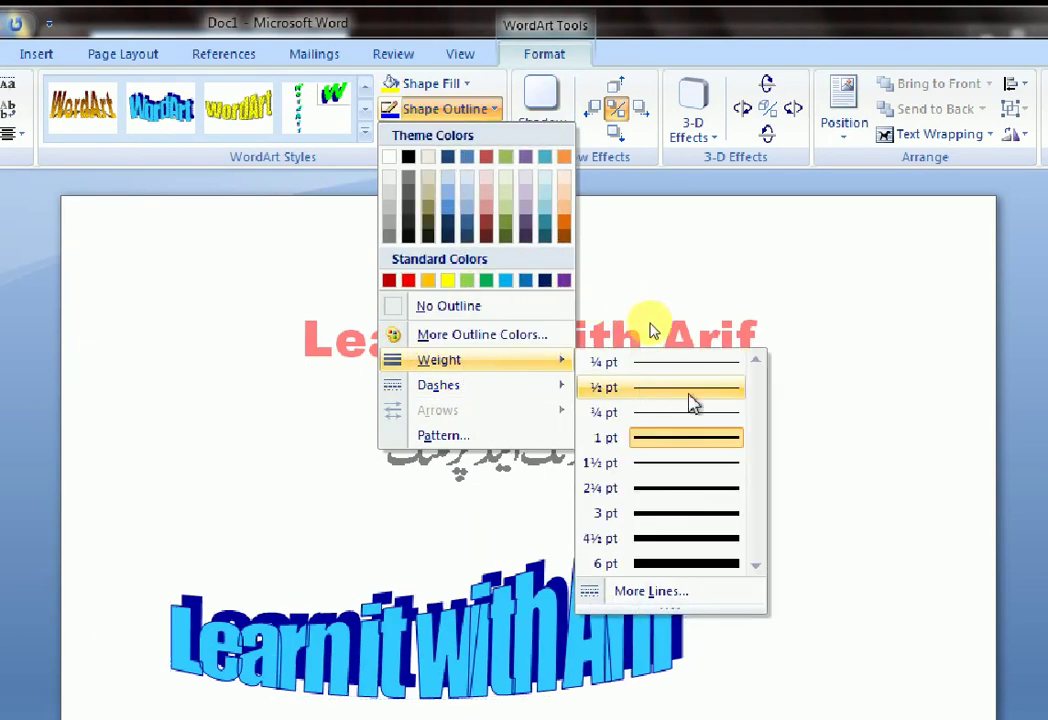
# Give the curved WordArt a 3 pt dark red outline.
pyautogui.click(662, 513)
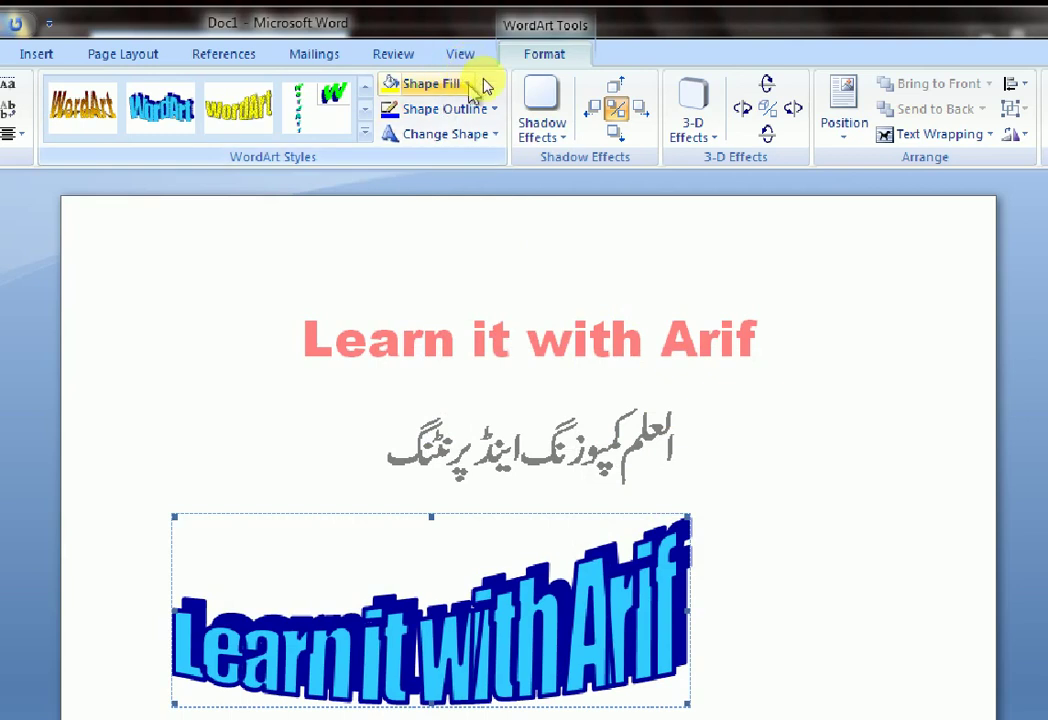
pyautogui.click(490, 110)
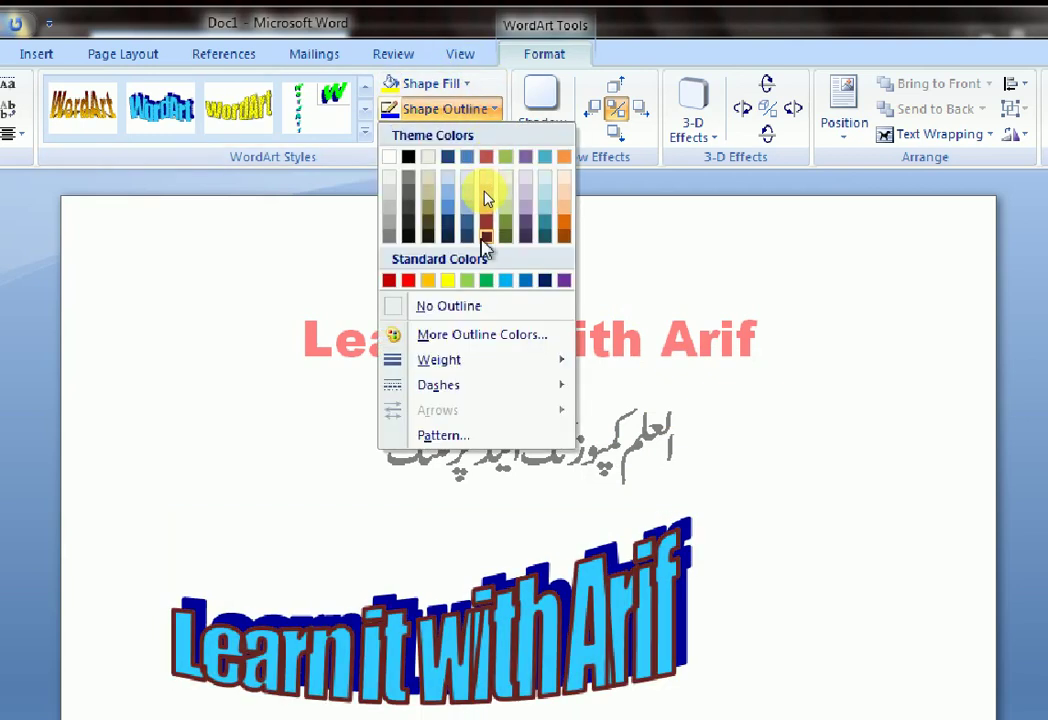
pyautogui.click(486, 237)
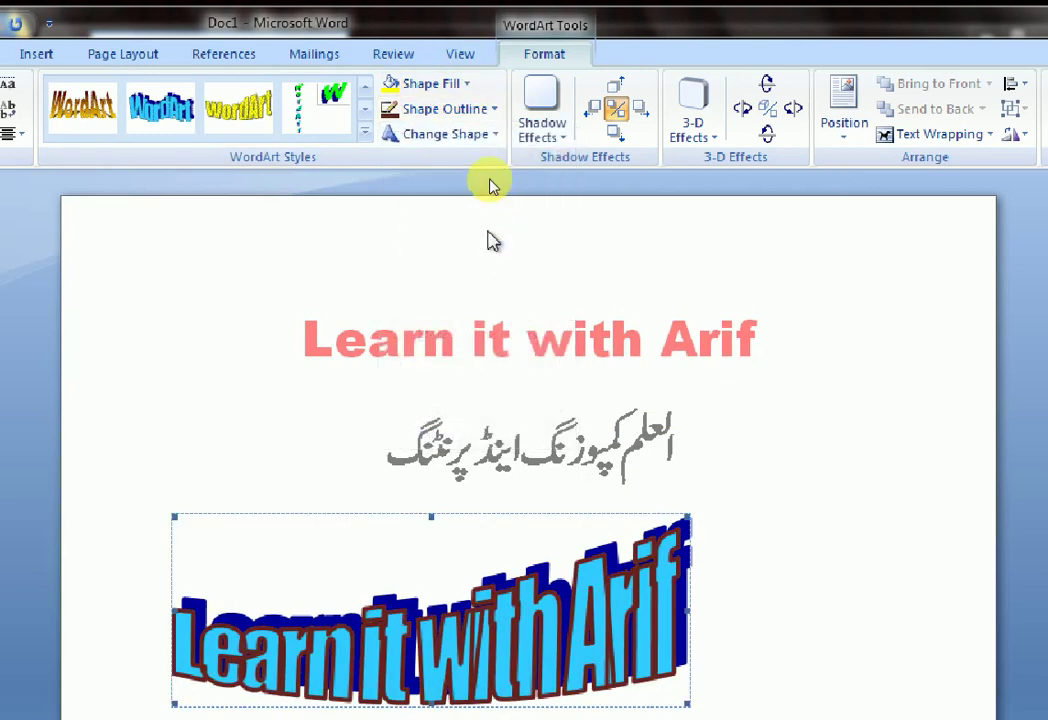
# Fill the WordArt letters with light pink instead of light blue.
pyautogui.click(472, 83)
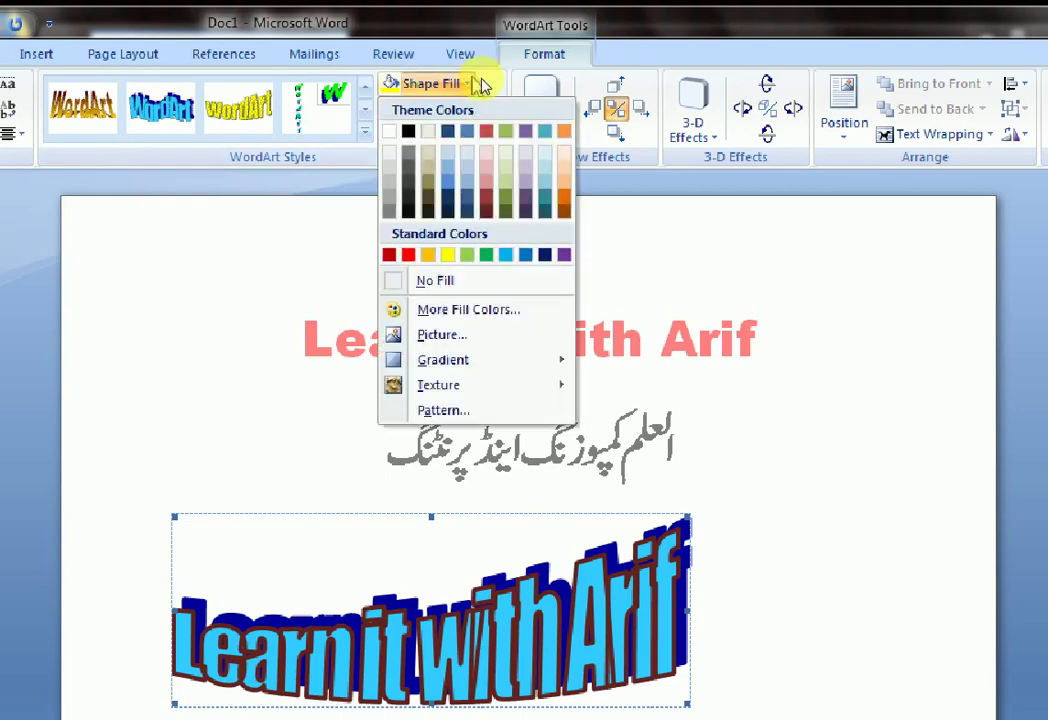
pyautogui.click(485, 178)
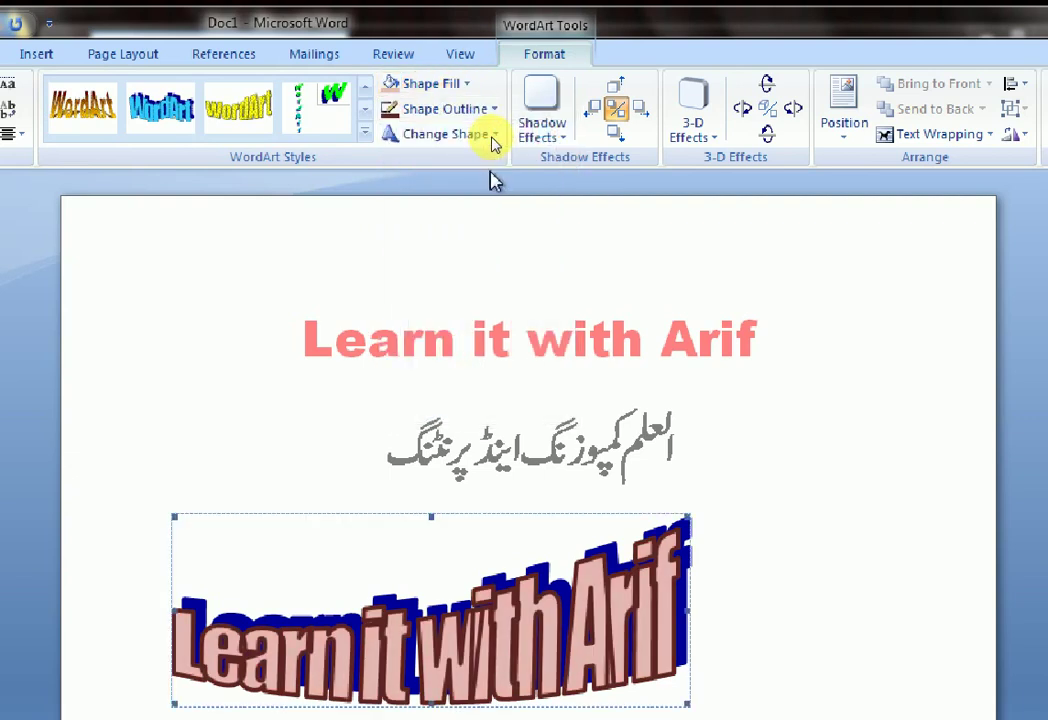
pyautogui.click(561, 133)
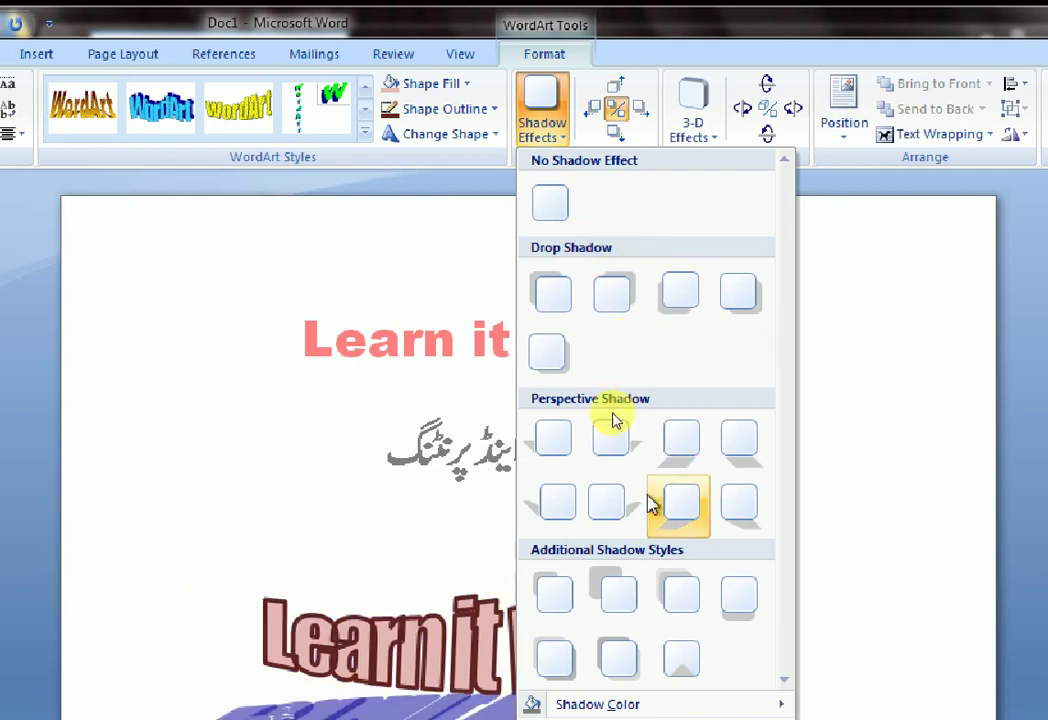
# Add a perspective shadow and a perspective 3-D effect to the pink WordArt.
pyautogui.click(600, 460)
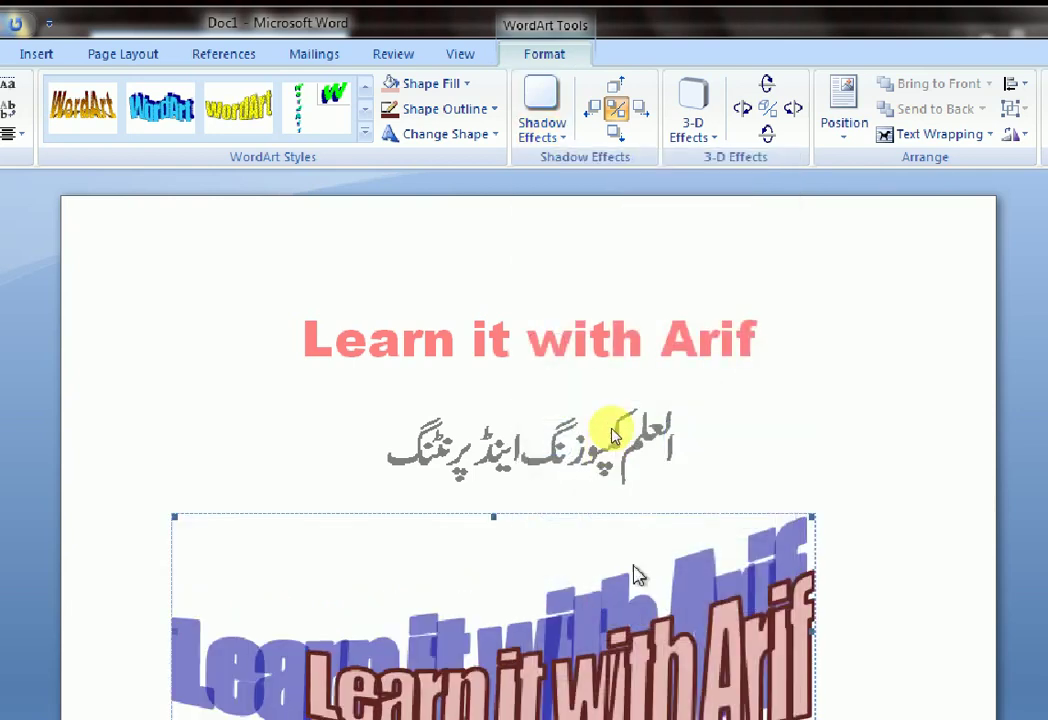
pyautogui.click(694, 128)
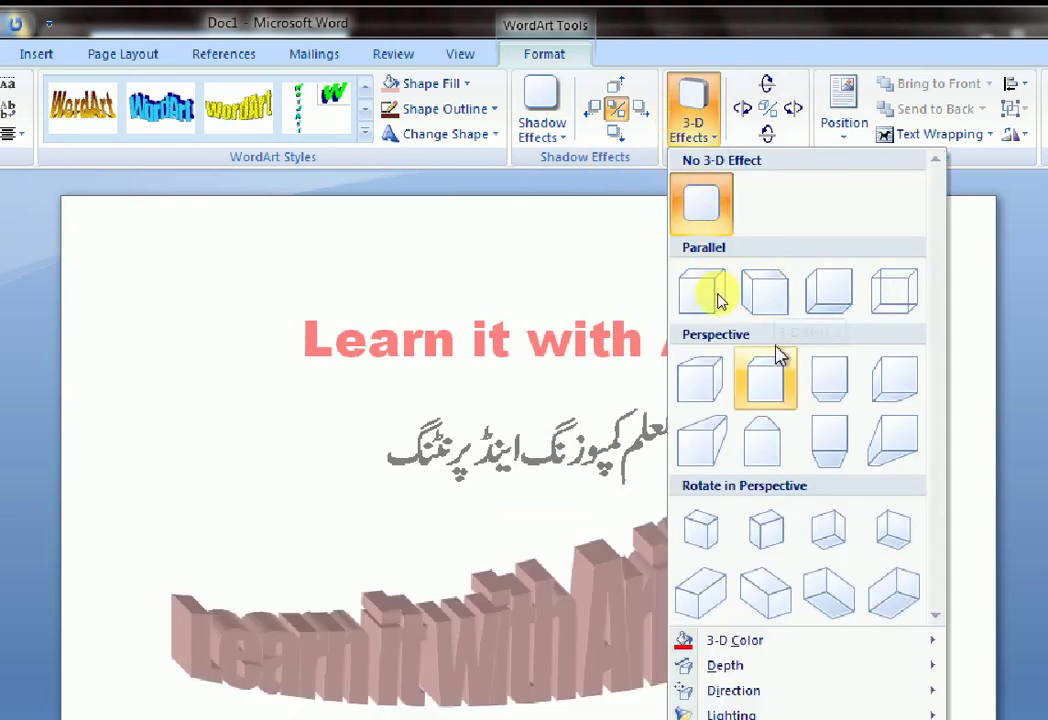
pyautogui.click(772, 380)
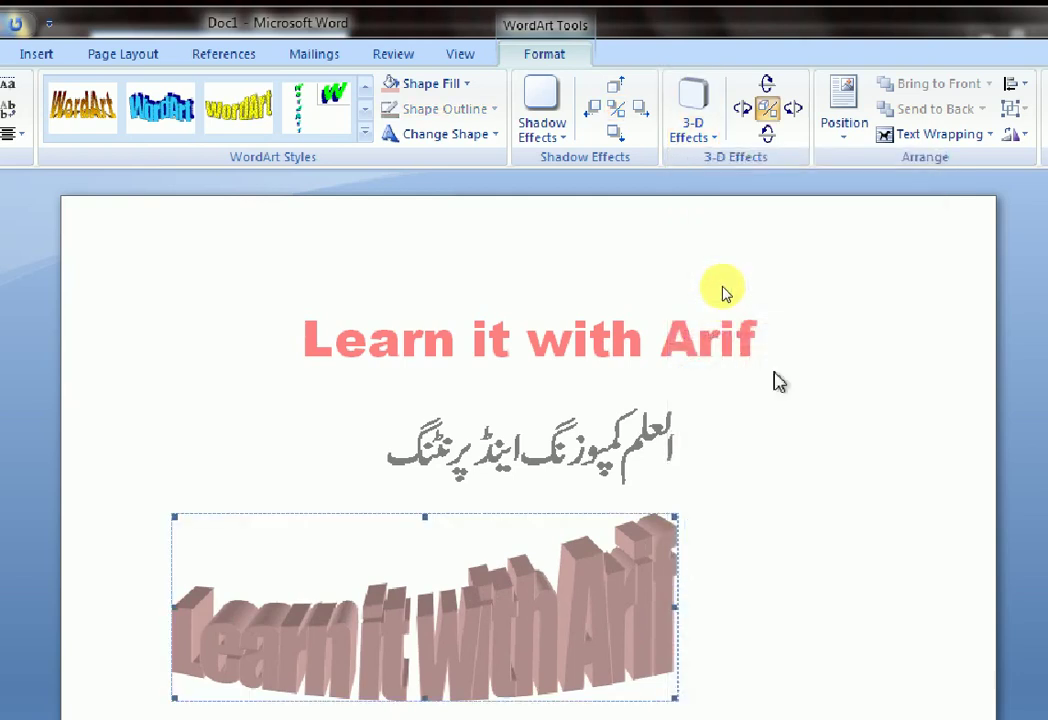
pyautogui.click(843, 118)
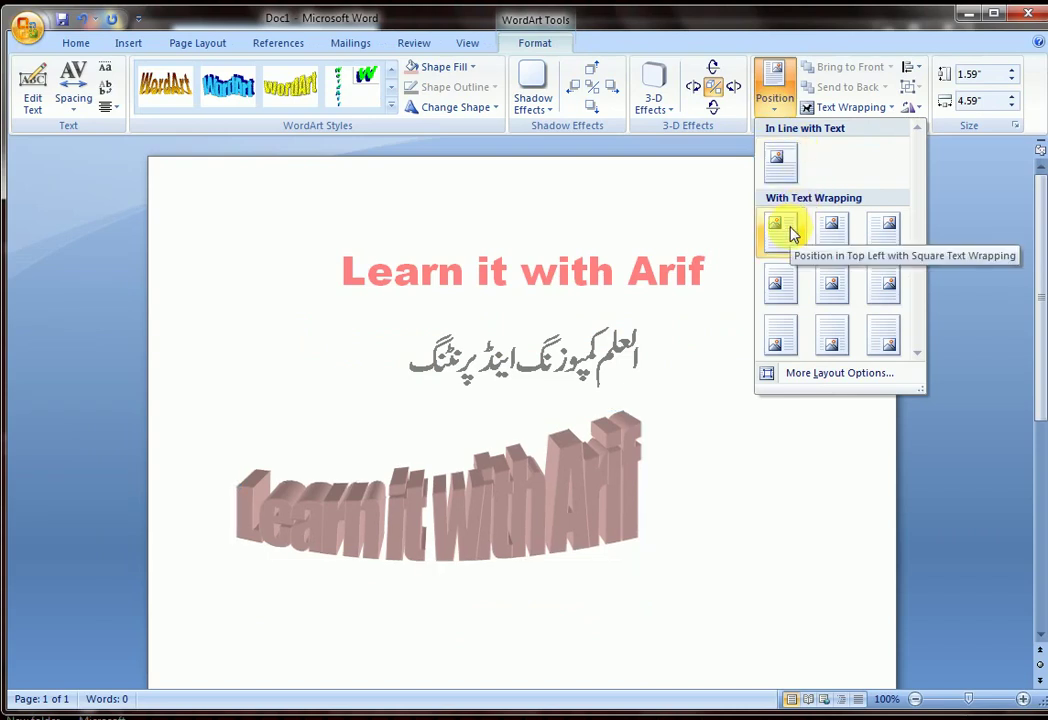
# Try the Top Right position for the 3-D WordArt and bring up its text wrapping choices.
pyautogui.click(868, 238)
pyautogui.click(884, 106)
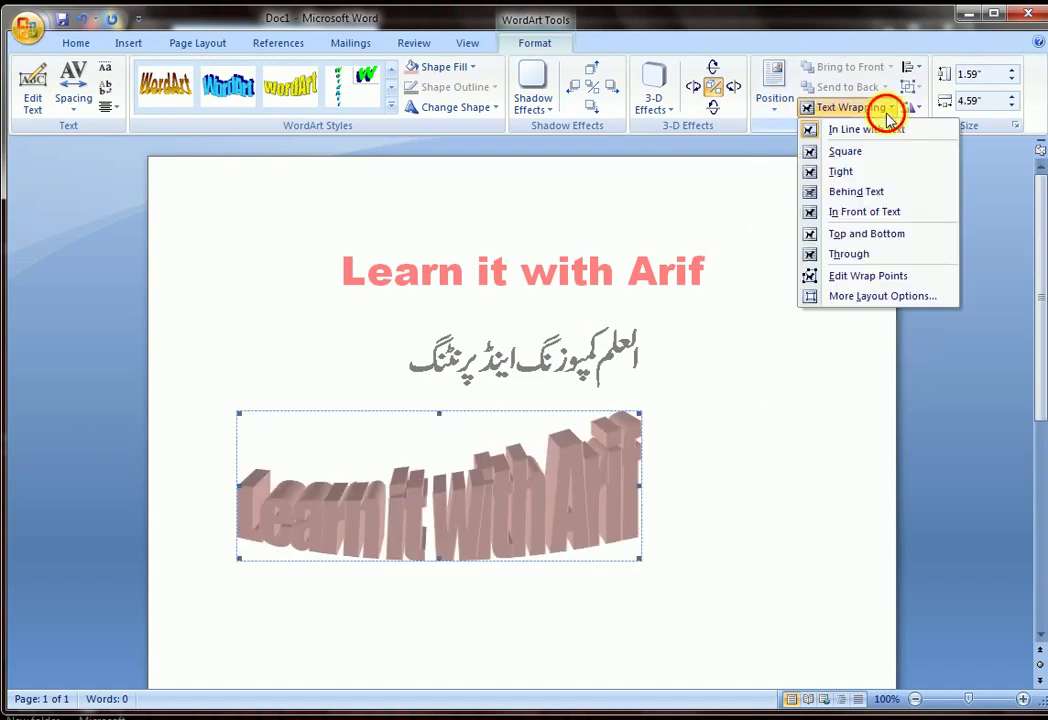